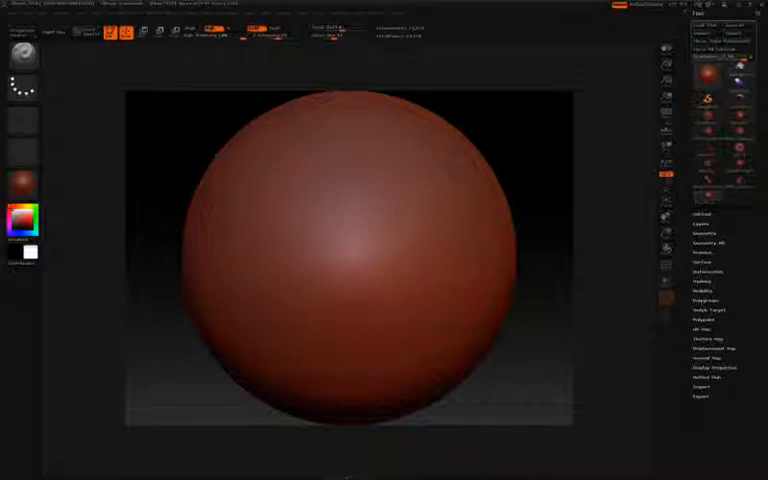
# Show the Brush palette to reach the current PolySphere tool thumbnail.
pyautogui.click(30, 57)
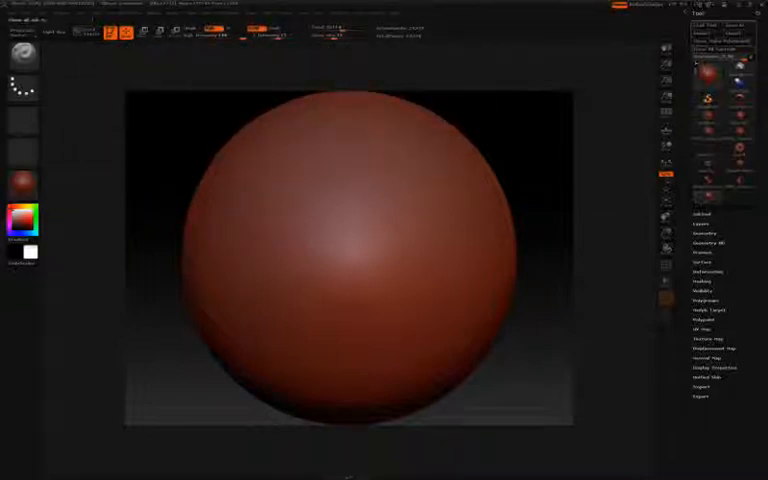
pyautogui.moveTo(708, 74)
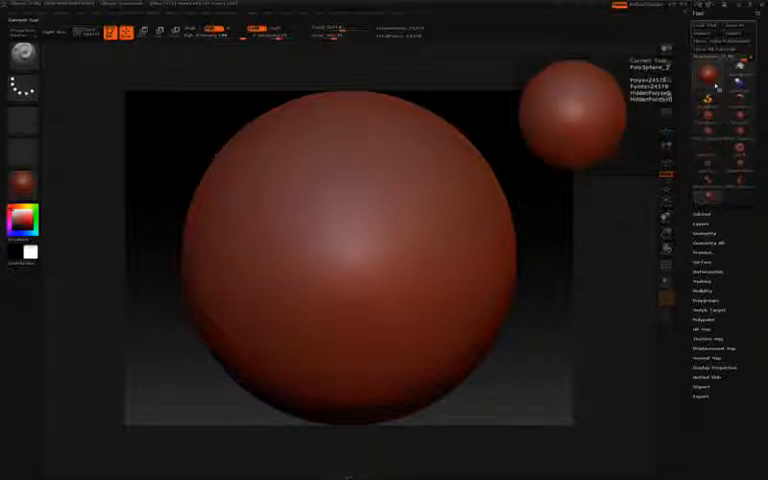
pyautogui.click(714, 92)
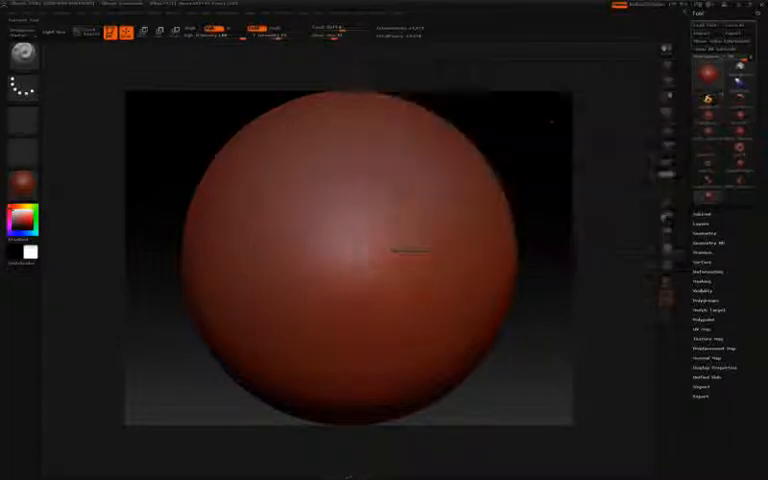
pyautogui.click(705, 79)
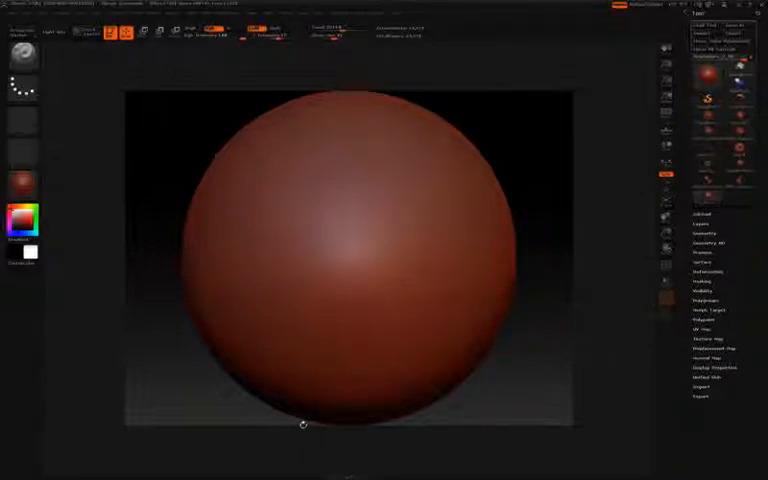
# Switch from ZBrush to the 'Main Page - ZBrush Info' wiki window in Internet Explorer.
pyautogui.press('super')
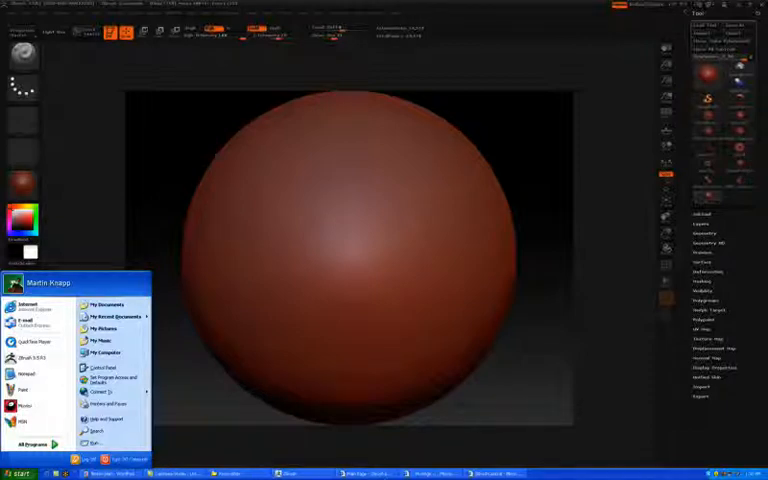
pyautogui.click(382, 474)
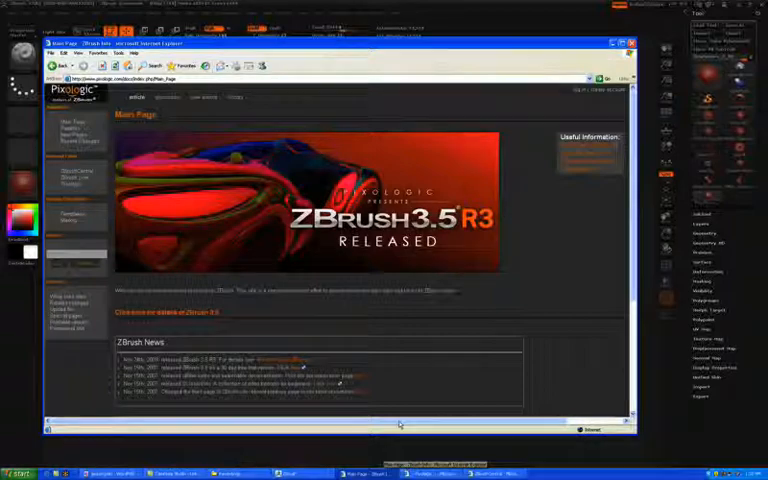
pyautogui.scroll(-2, 370, 250)
pyautogui.scroll(-3, 370, 250)
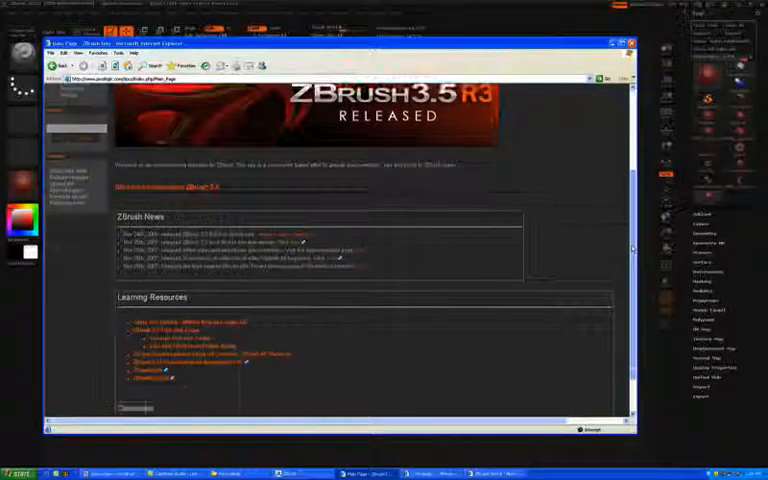
pyautogui.scroll(3, 370, 250)
pyautogui.scroll(2, 370, 250)
# Go from the Pixologic logo to pixologic.com, then to Education > ZClassroom.
pyautogui.click(432, 290)
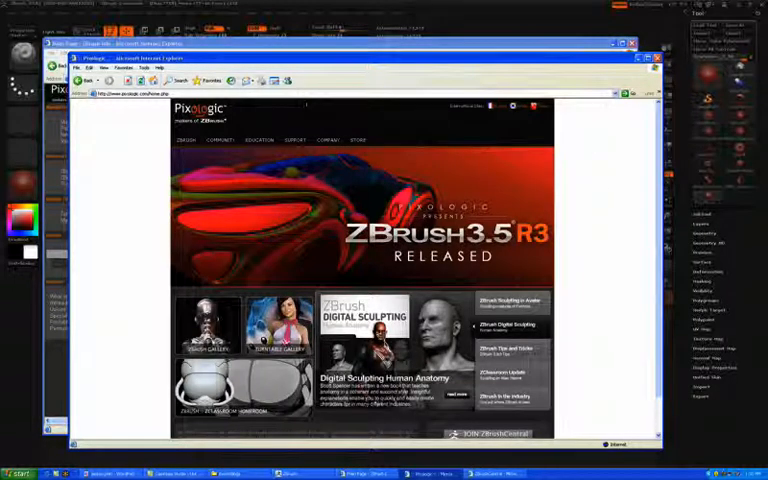
pyautogui.click(256, 140)
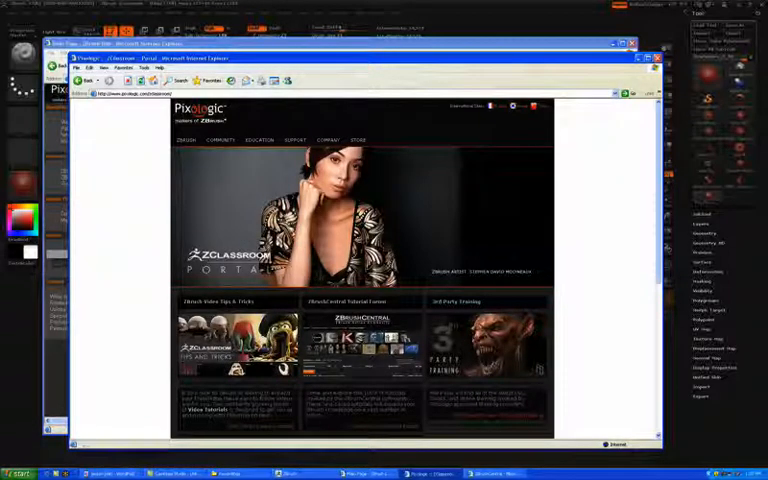
pyautogui.scroll(-5, 646, 371)
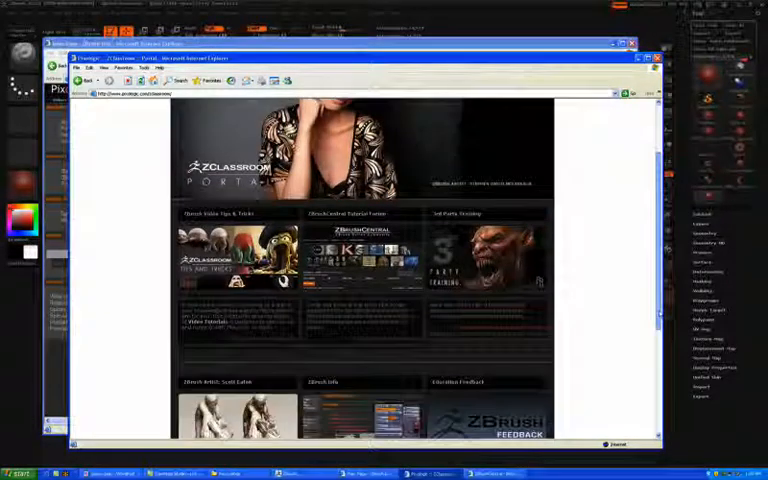